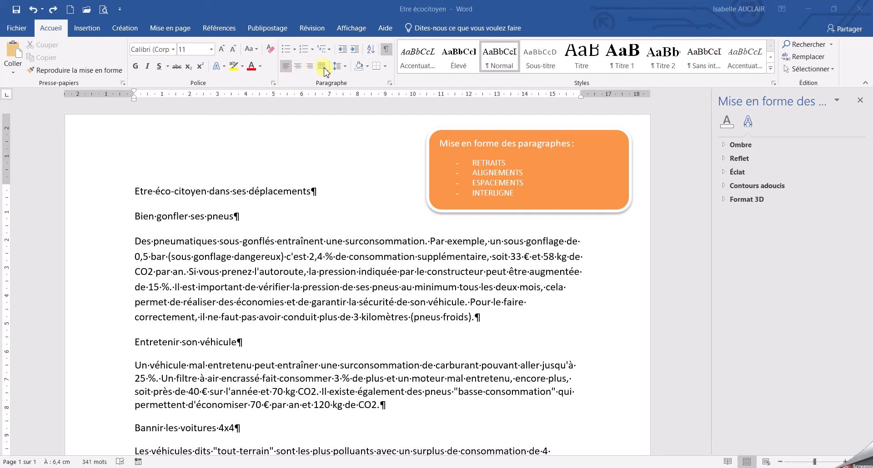
Try right and left alignment on the body paragraph under "Bien gonfler ses pneus", and finally justify it.
double_click(92, 246)
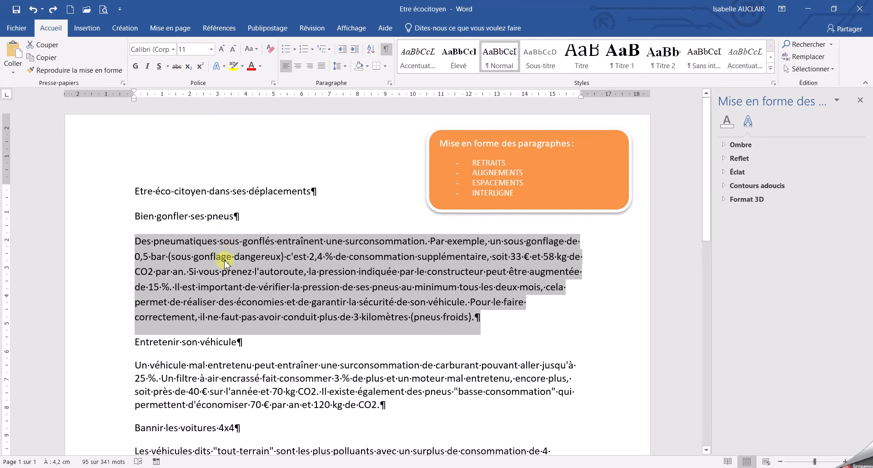
left_click(313, 68)
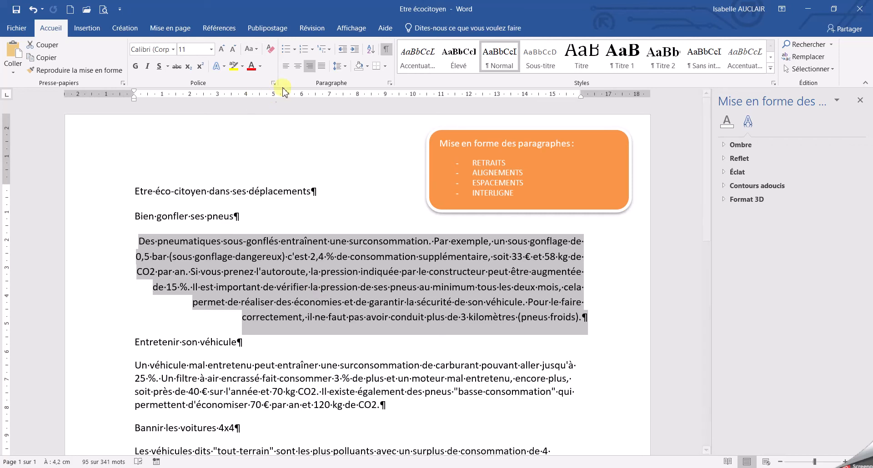
left_click(286, 69)
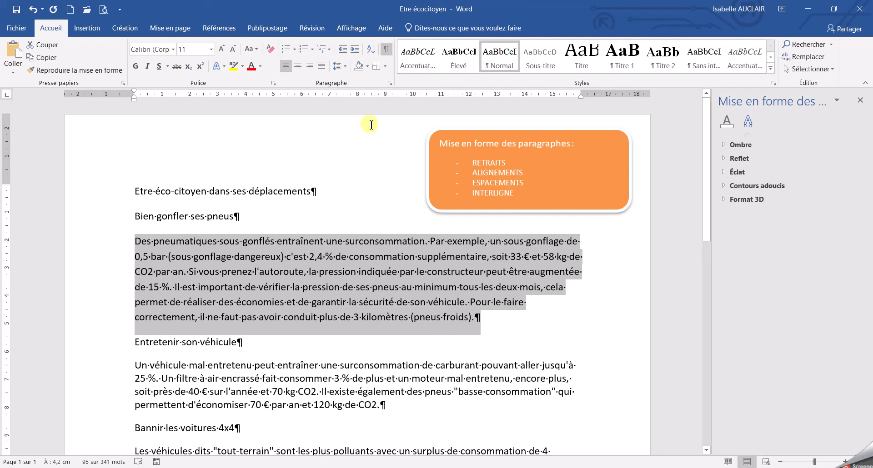
left_click(322, 67)
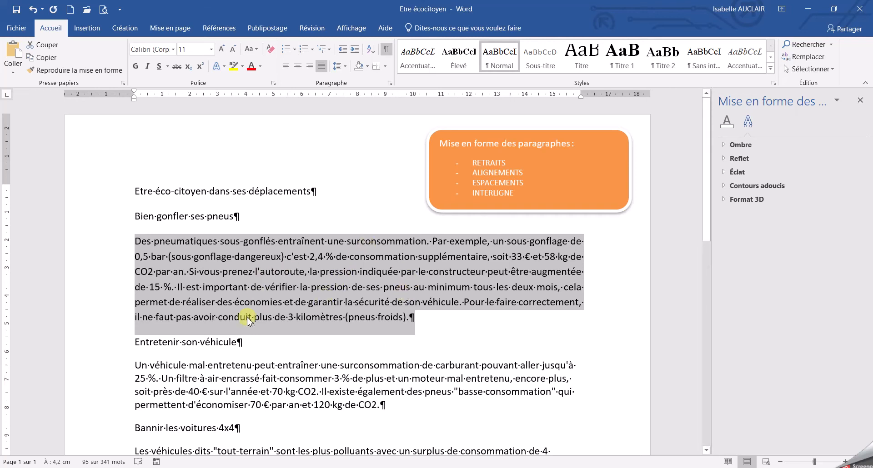
Centre the heading "Entretenir son véhicule" between a left indent at about 3 cm and a right indent at about 9 cm on the ruler.
left_click(104, 349)
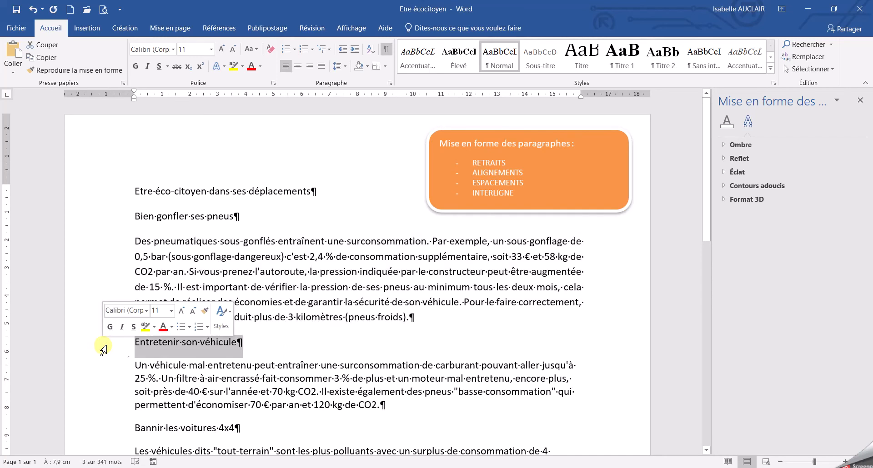
left_click(300, 69)
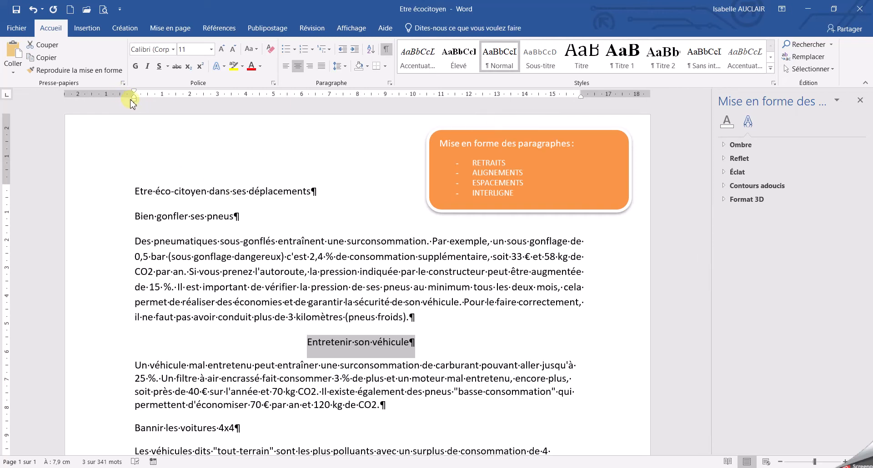
left_click_drag(134, 99, 218, 105)
left_click_drag(581, 97, 386, 106)
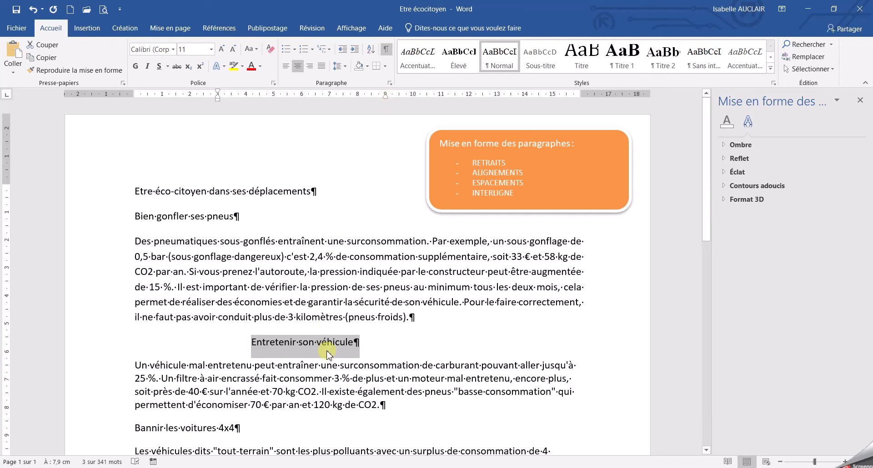
Undo the centring and both indent changes on the heading "Entretenir son véhicule".
left_click(33, 9)
left_click(33, 9)
left_click(33, 9)
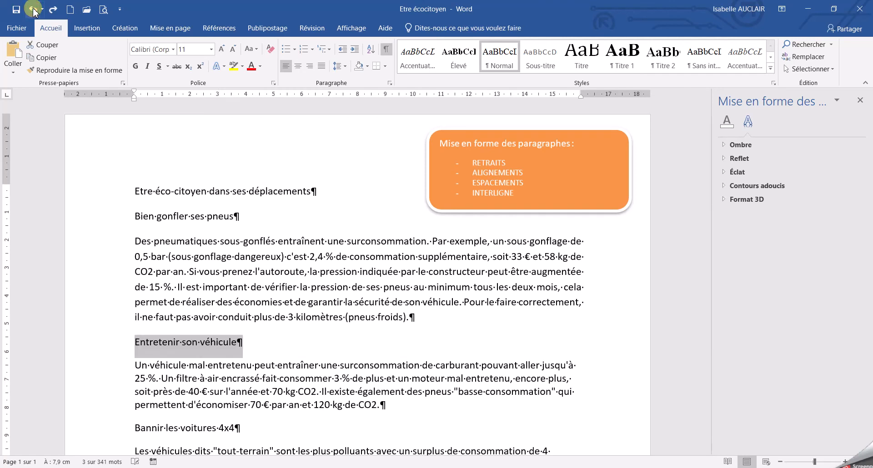
Insert two empty paragraphs after the text ending in "(pneus froids)." and delete them again.
left_click(312, 317)
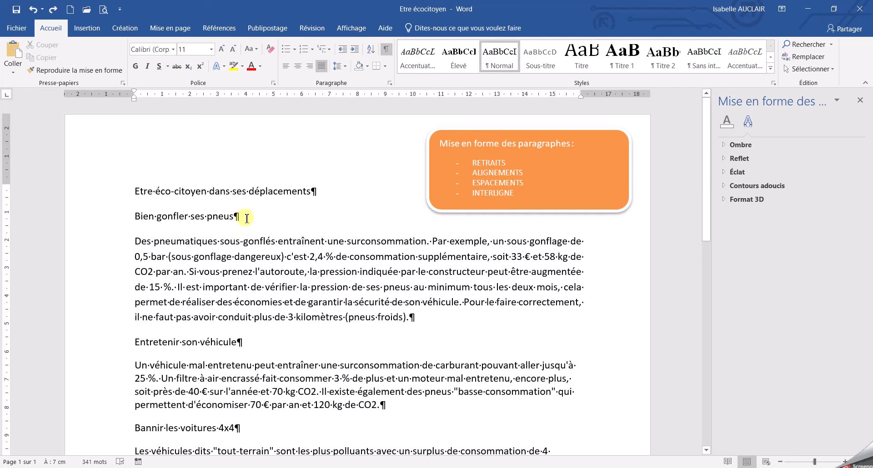
left_click(419, 318)
key("Return")
key("Return")
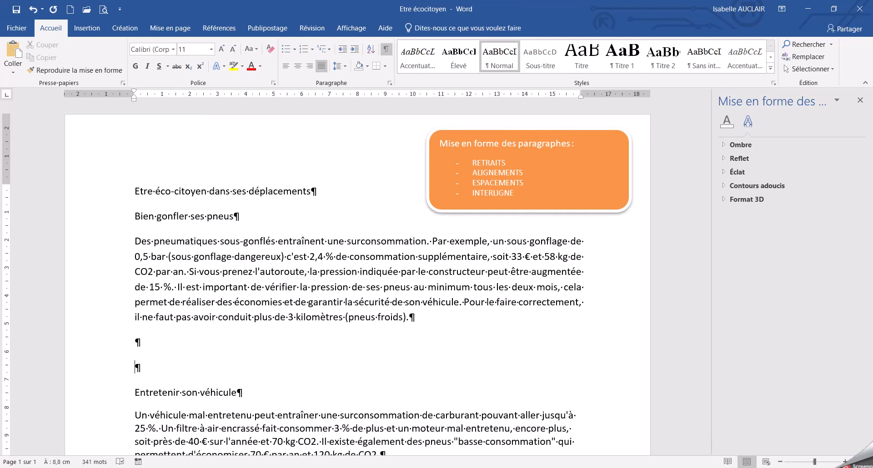
key("BackSpace")
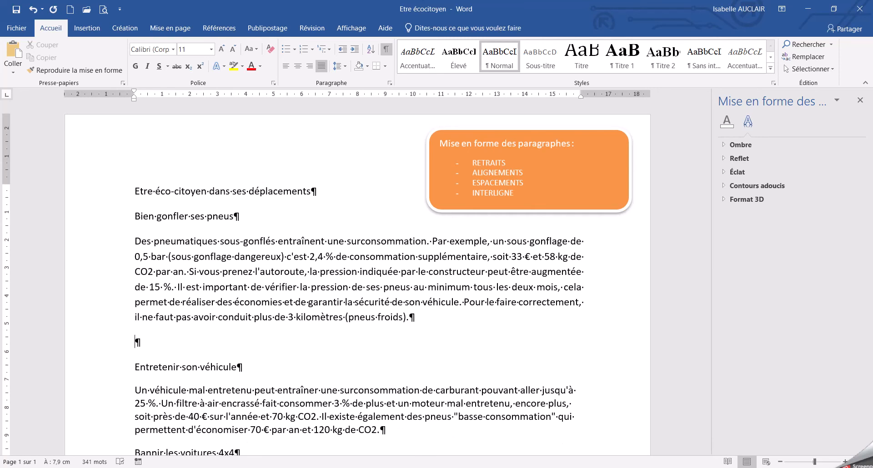
key("BackSpace")
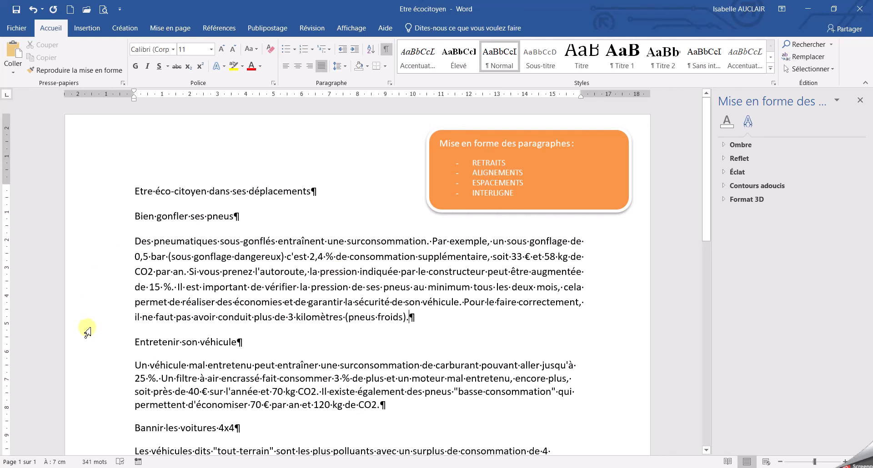
Increase the spacing after the body paragraph under "Bien gonfler ses pneus" to 60 pt.
double_click(101, 276)
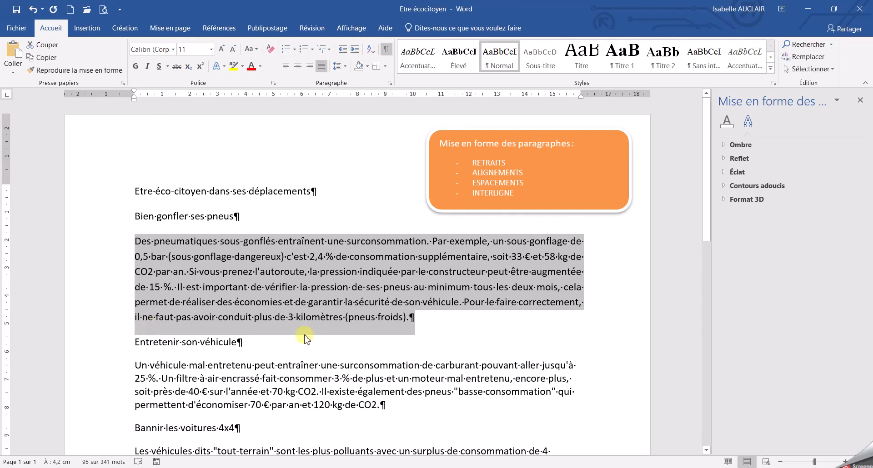
left_click(176, 28)
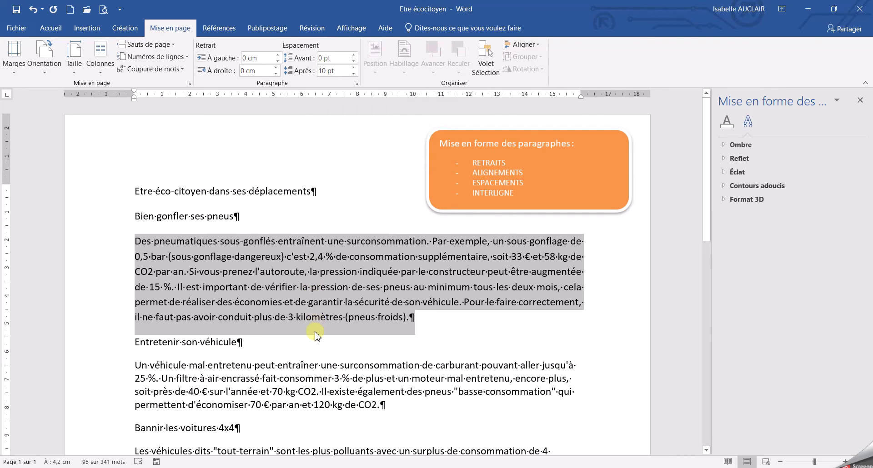
left_click(354, 67)
left_click(354, 66)
left_click(354, 66)
left_click(354, 66)
left_click(354, 67)
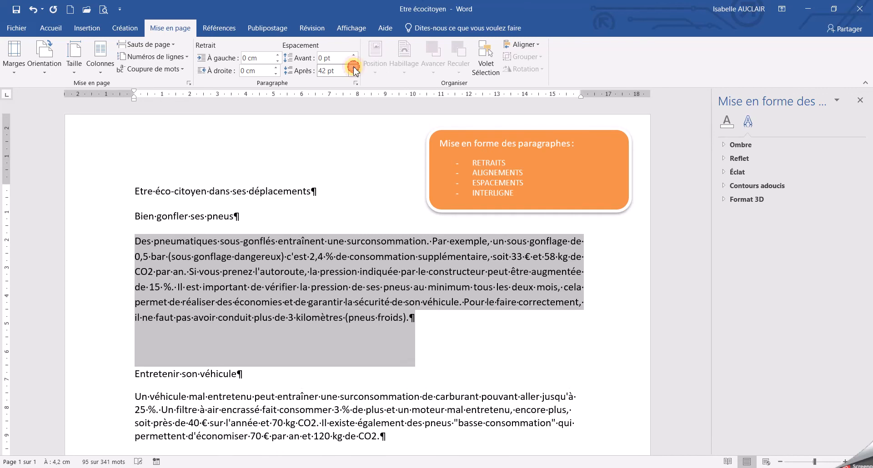
left_click(354, 67)
left_click(354, 67)
left_click(354, 67)
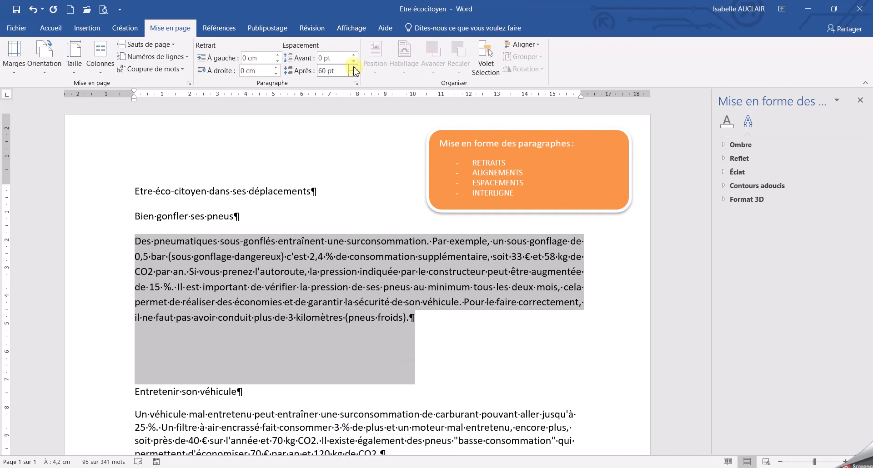
Reduce the spacing after the selected paragraph to 6 pt.
left_click(354, 75)
left_click(353, 74)
left_click(354, 74)
left_click(354, 74)
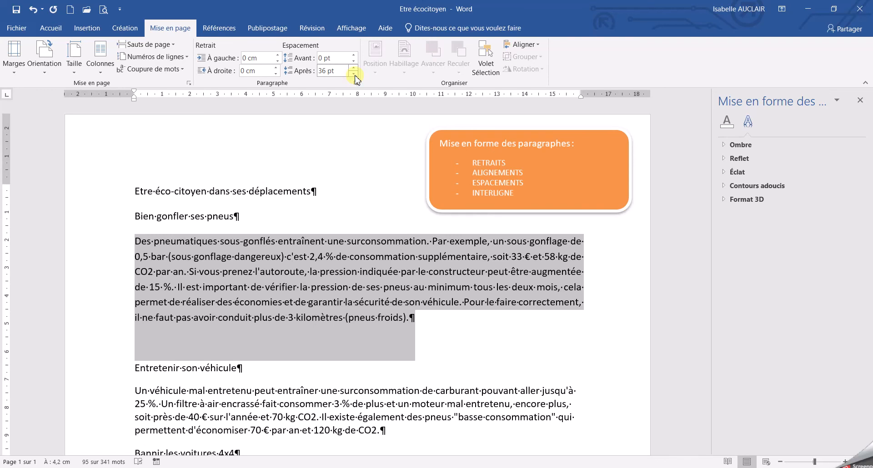
left_click(353, 74)
left_click(354, 74)
left_click(354, 74)
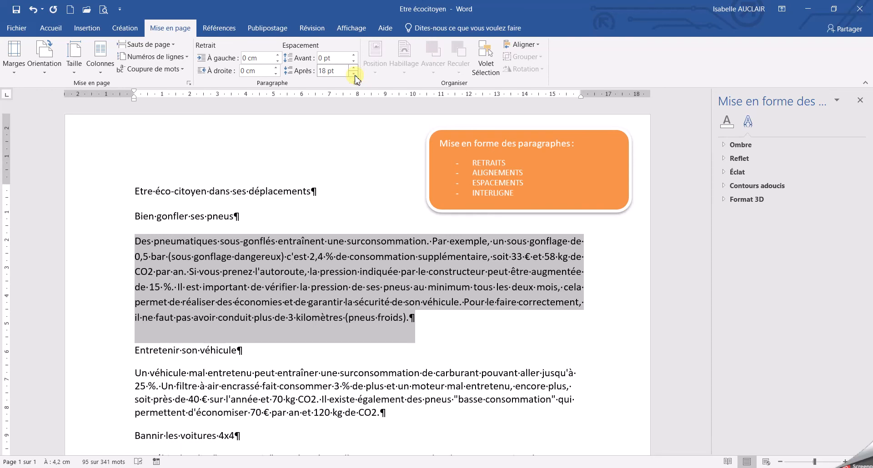
left_click(354, 74)
left_click(354, 74)
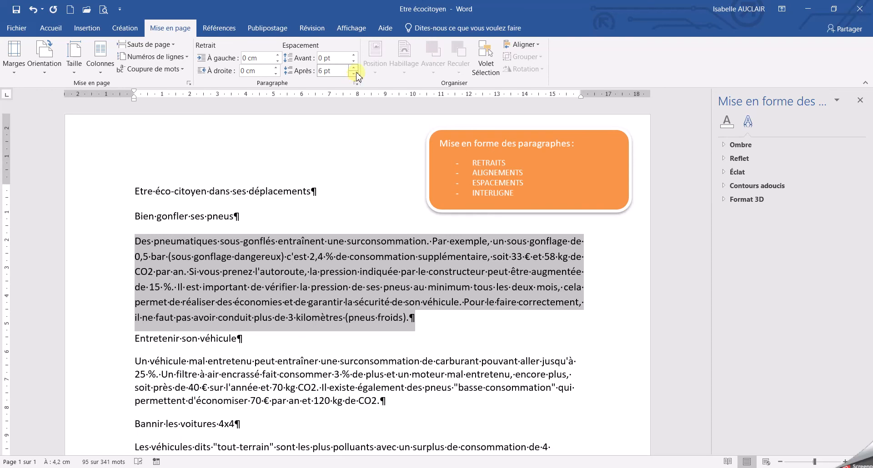
Raise the spacing after the selected paragraph to 24 pt.
left_click(353, 67)
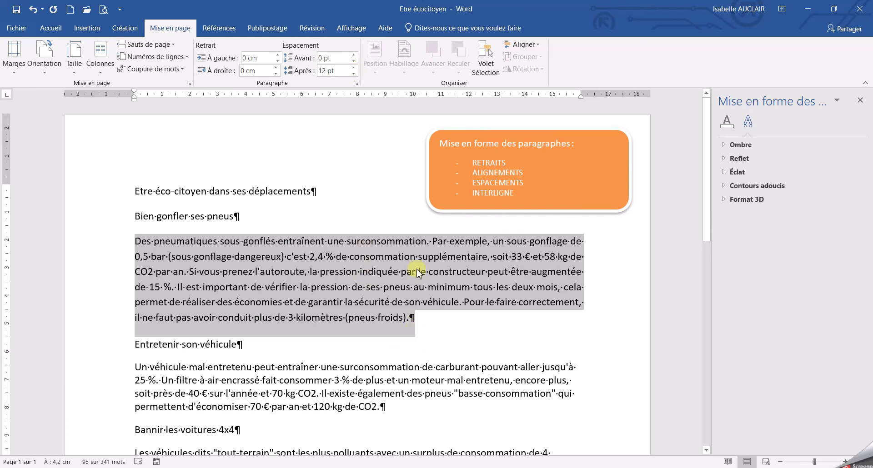
left_click(354, 68)
left_click(354, 68)
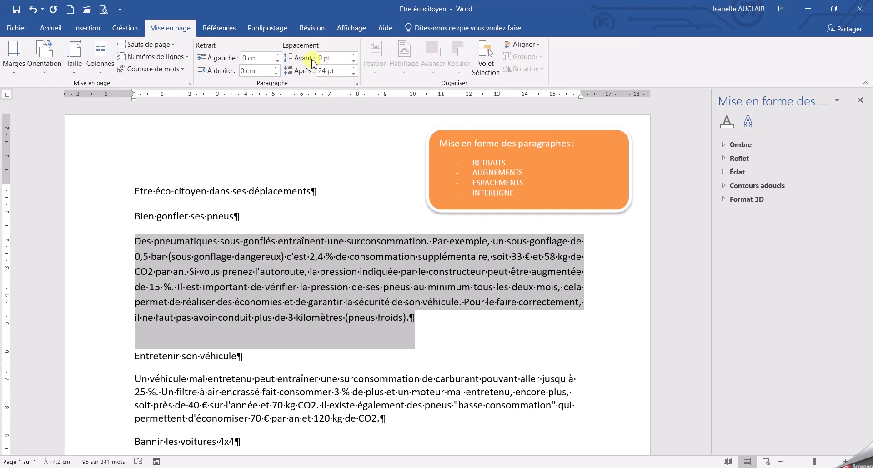
Increase the spacing before the selected paragraph to 30 pt.
left_click(355, 55)
left_click(354, 55)
left_click(354, 56)
left_click(354, 56)
left_click(354, 55)
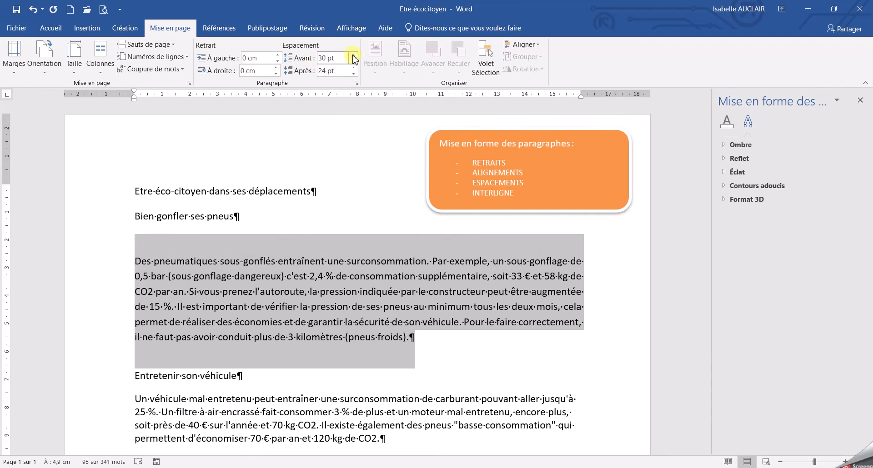
Set the spacing both before and after the selected paragraph to 0 pt.
left_click(346, 57)
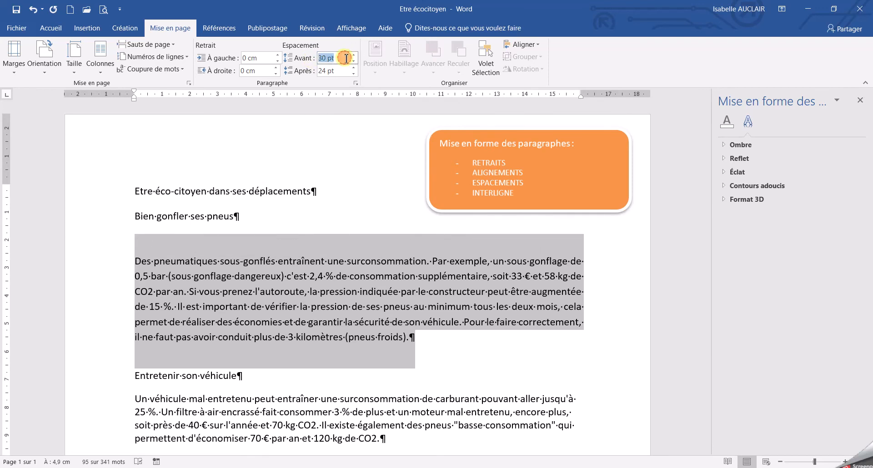
type("0")
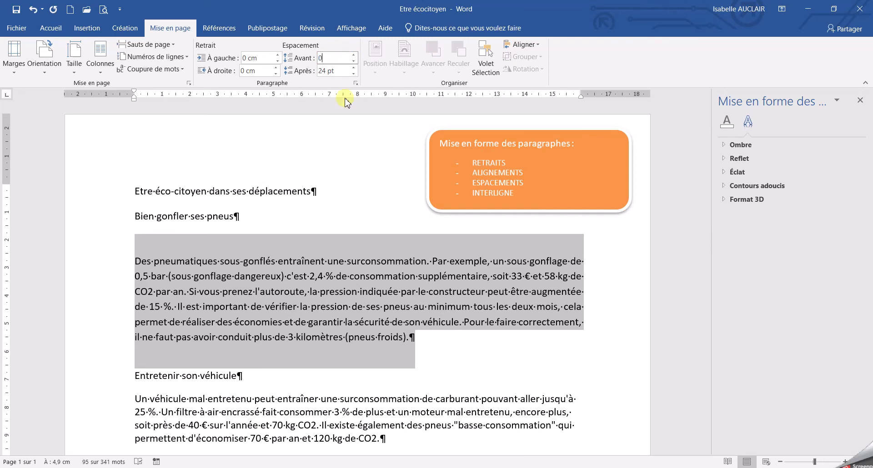
left_click(345, 72)
type("0")
key("Return")
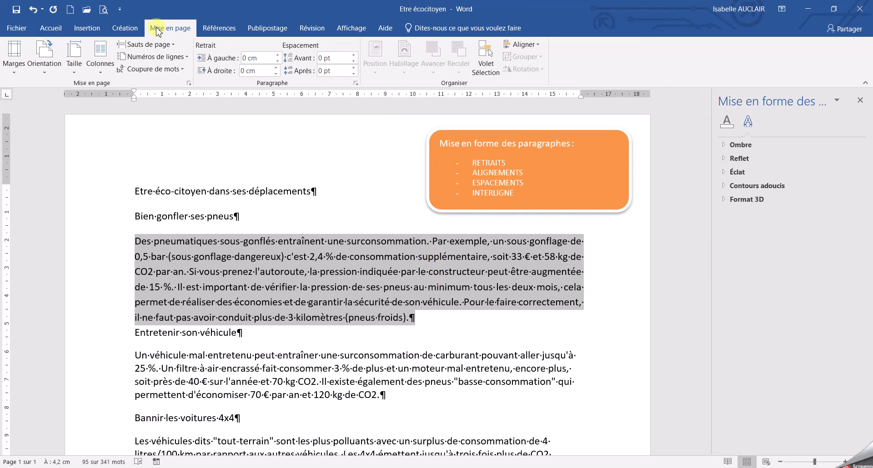
Set the line spacing of the selected paragraph to 2,0.
left_click(55, 29)
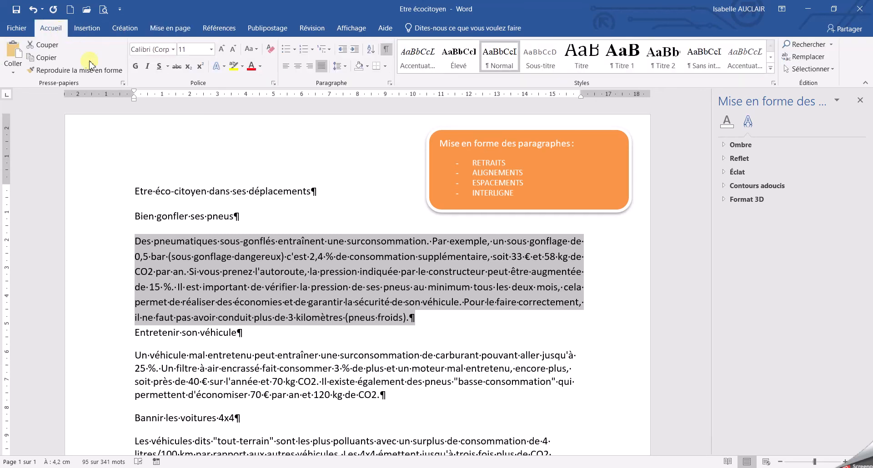
left_click(346, 68)
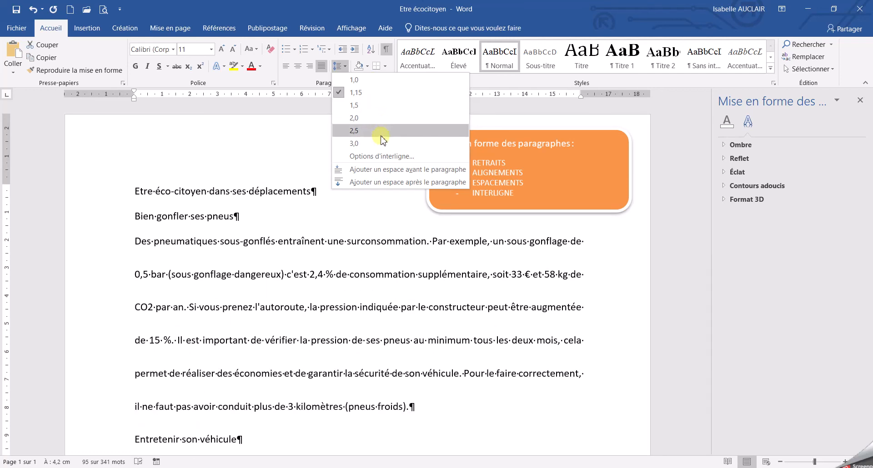
left_click(388, 121)
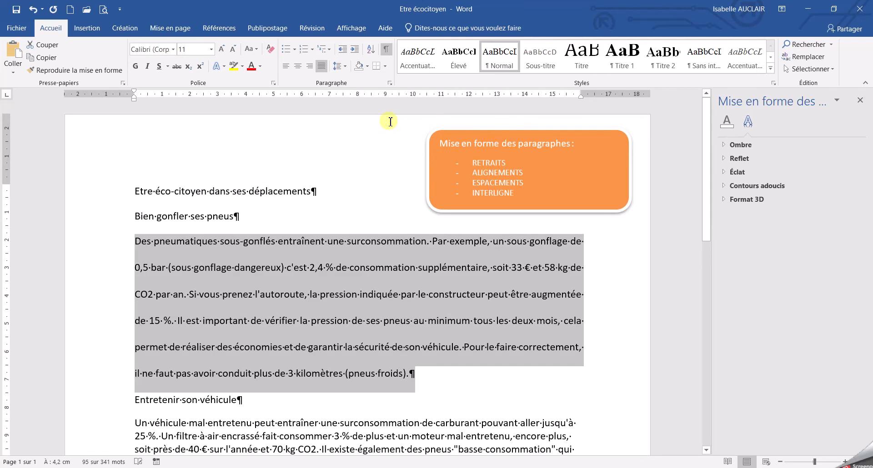